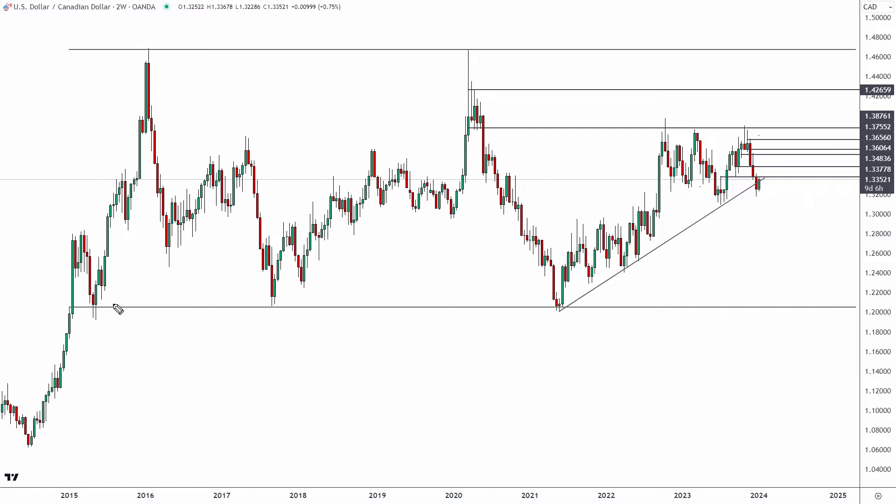
mouse_move(545, 313)
mouse_down()
mouse_move(578, 311)
mouse_move(552, 302)
mouse_move(564, 319)
mouse_up()
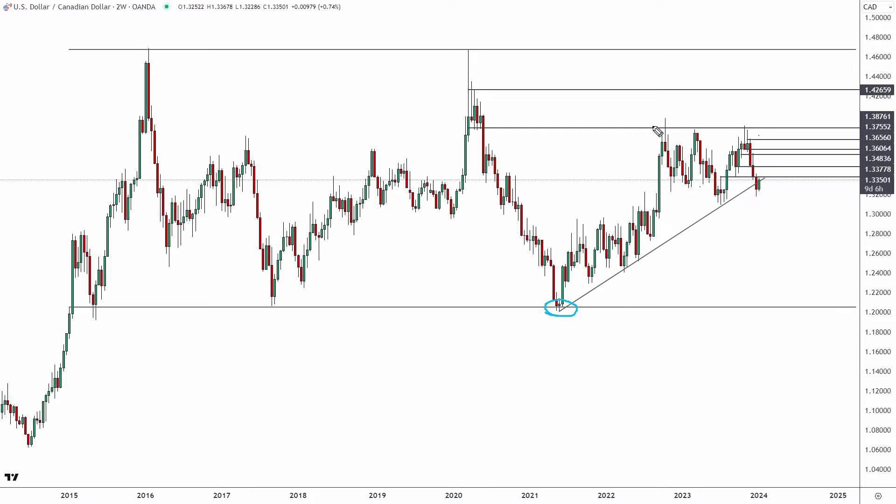
drag(654, 127, 759, 124)
- On the 3-day interval, circle the 2021 through July 2023 trendline touches, then undo the circles
text(3d)
key(Return)
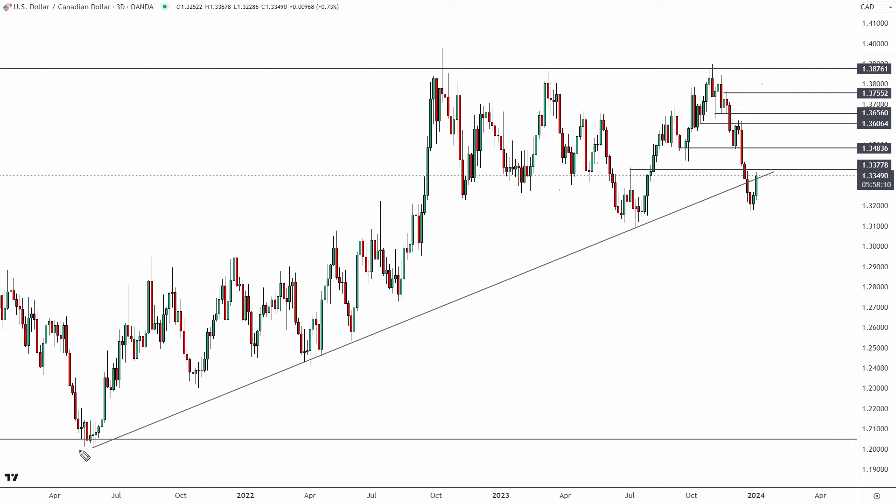
mouse_move(82, 454)
mouse_down()
mouse_move(112, 457)
mouse_move(89, 441)
mouse_move(78, 452)
mouse_up()
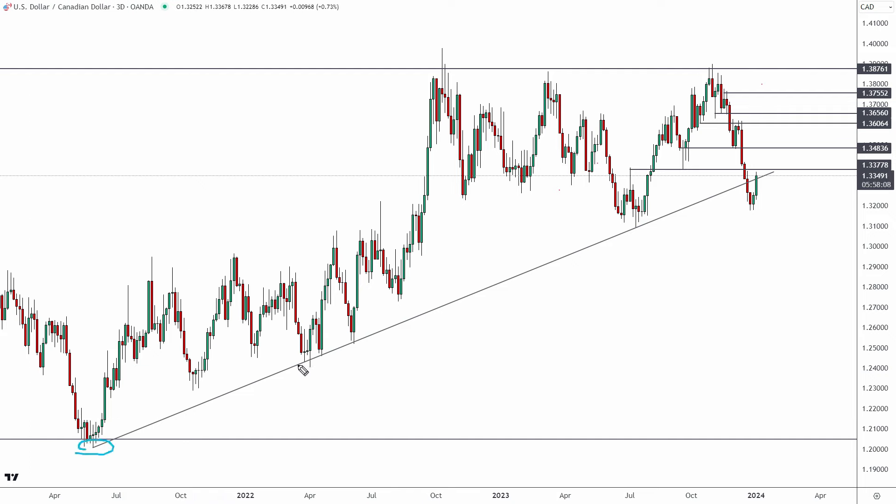
drag(302, 368, 305, 364)
drag(371, 341, 352, 343)
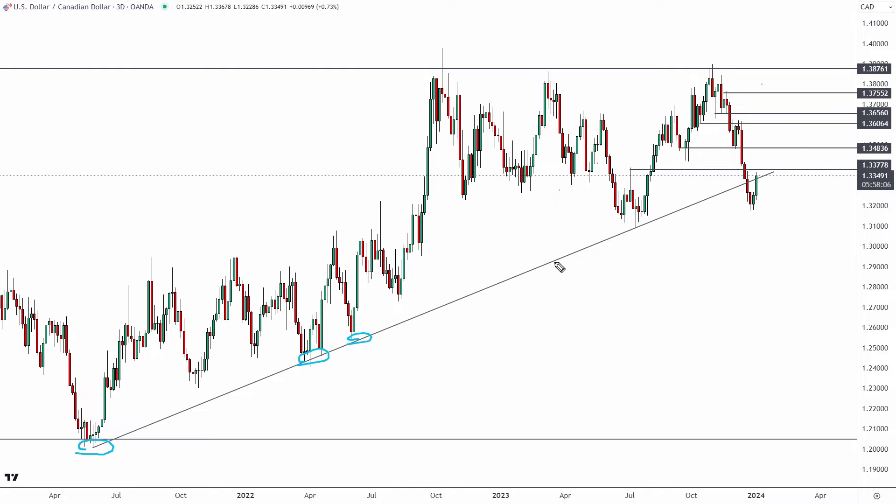
mouse_move(631, 232)
mouse_down()
mouse_move(624, 227)
mouse_move(647, 229)
mouse_up()
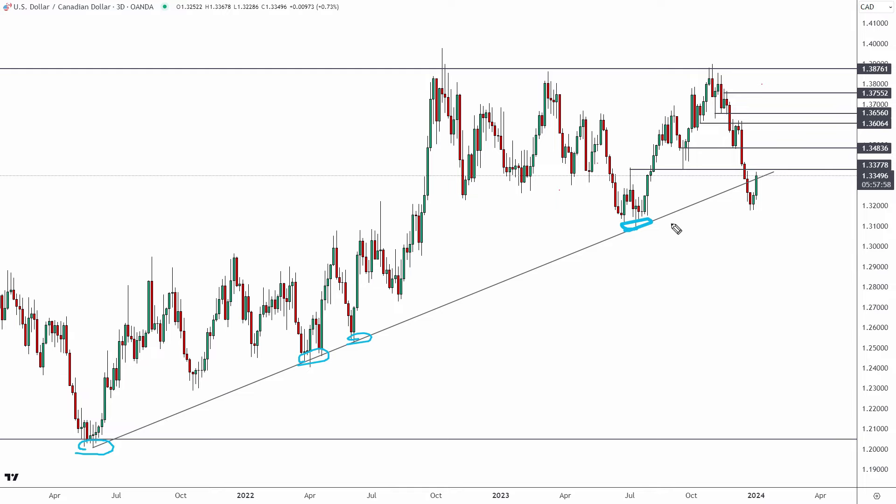
key(ctrl+z)
key(ctrl+z)
key(ctrl+z)
key(ctrl+z)
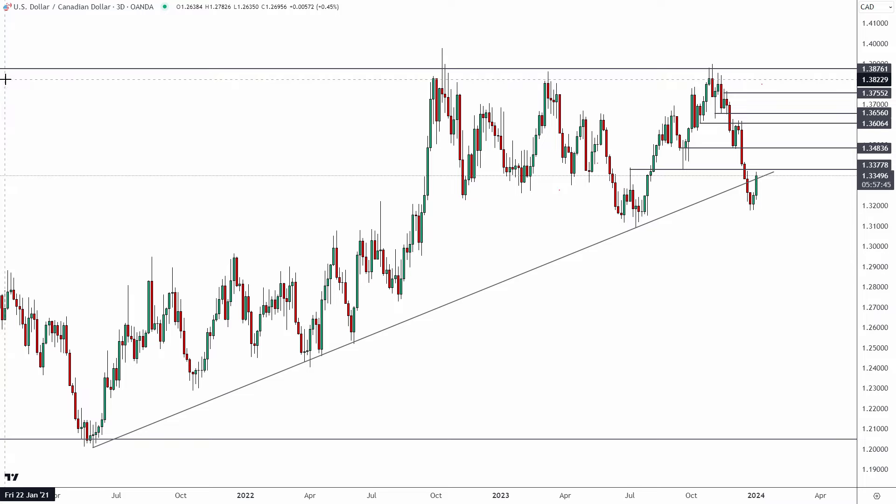
- Switch to the daily interval, zoom in, and box the late-December dip below the trendline
text(1d)
key(Return)
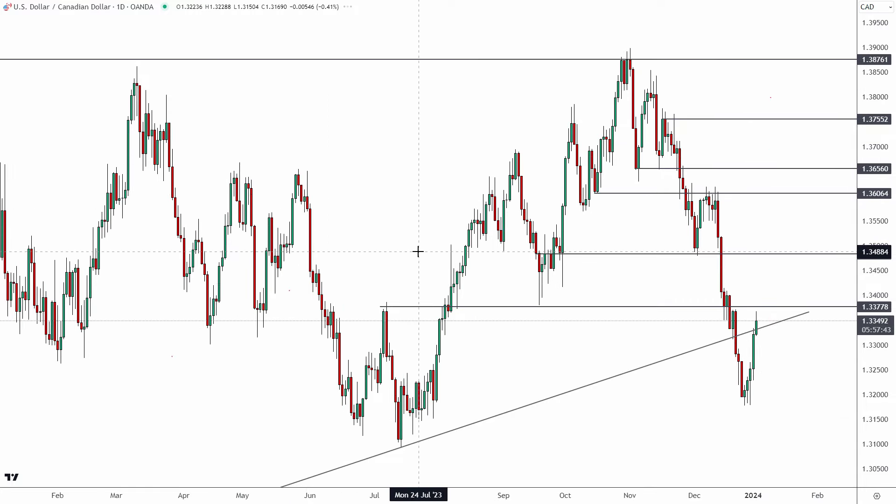
scroll(691, 322, up, 4)
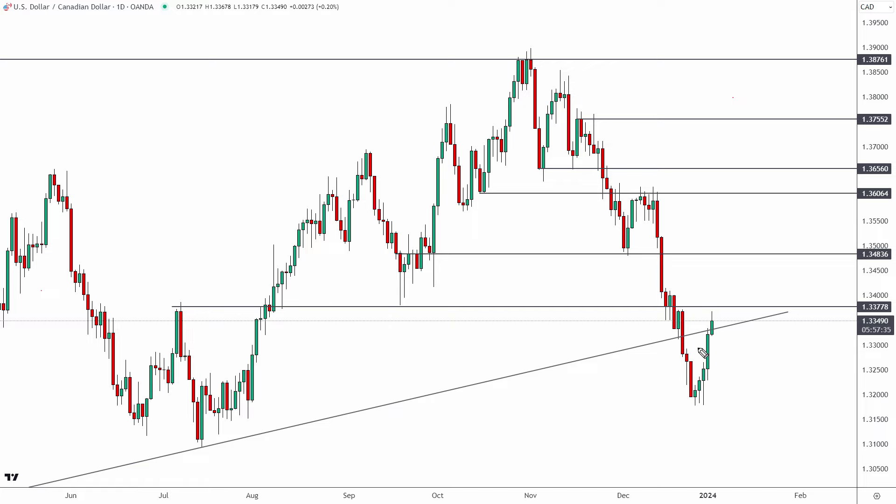
mouse_move(701, 334)
mouse_down()
mouse_move(687, 338)
mouse_move(698, 363)
mouse_up()
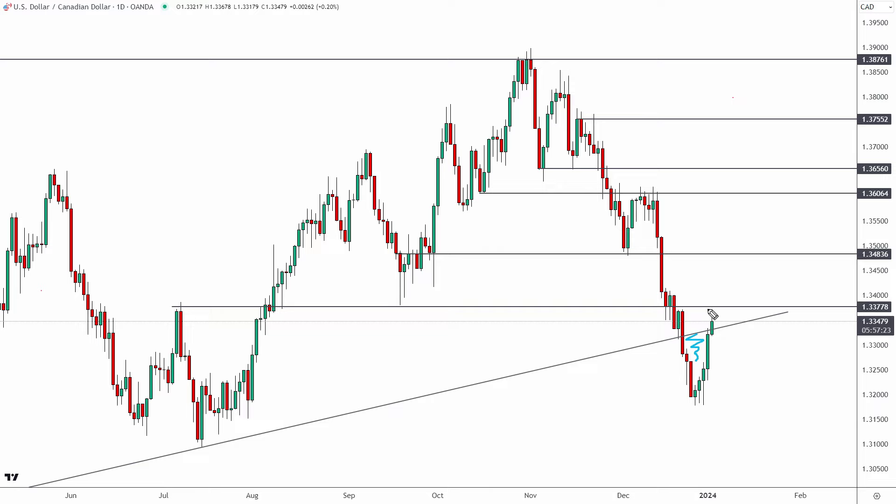
mouse_move(671, 346)
mouse_down()
mouse_move(672, 414)
mouse_move(738, 392)
mouse_move(711, 347)
mouse_move(671, 346)
mouse_up()
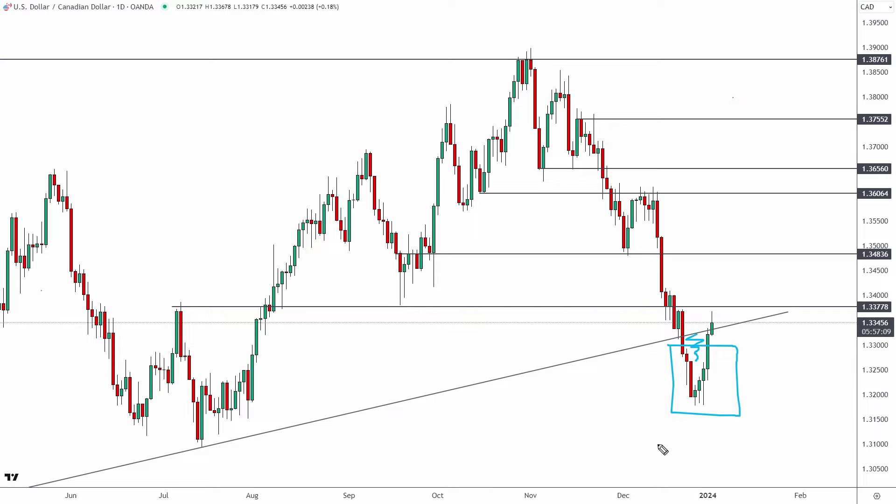
- Remove the December marks and box the latest candles just under the 1.33778 level
key(e)
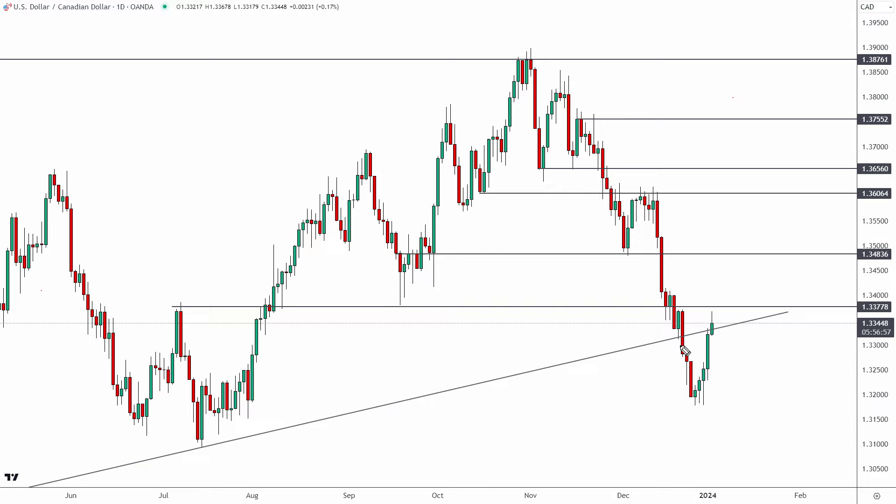
drag(671, 336, 672, 343)
mouse_move(680, 375)
mouse_down()
mouse_move(689, 409)
mouse_move(707, 406)
mouse_move(682, 334)
mouse_move(665, 333)
mouse_up()
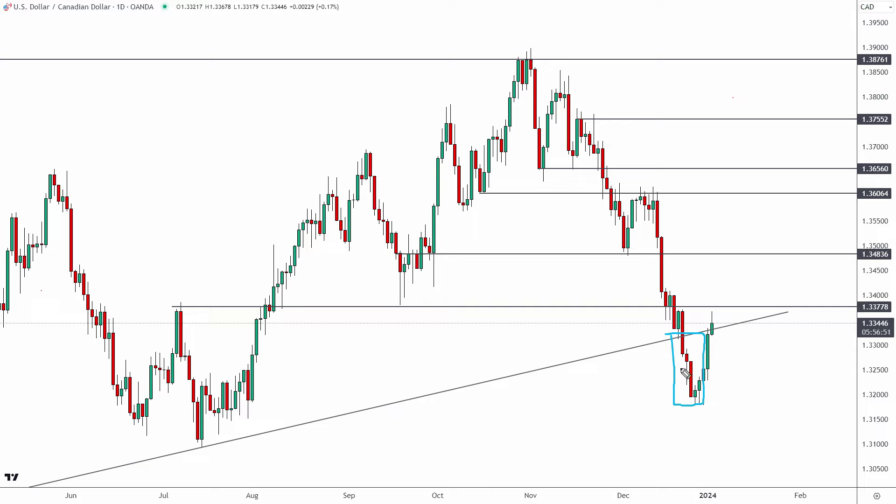
key(ctrl+z)
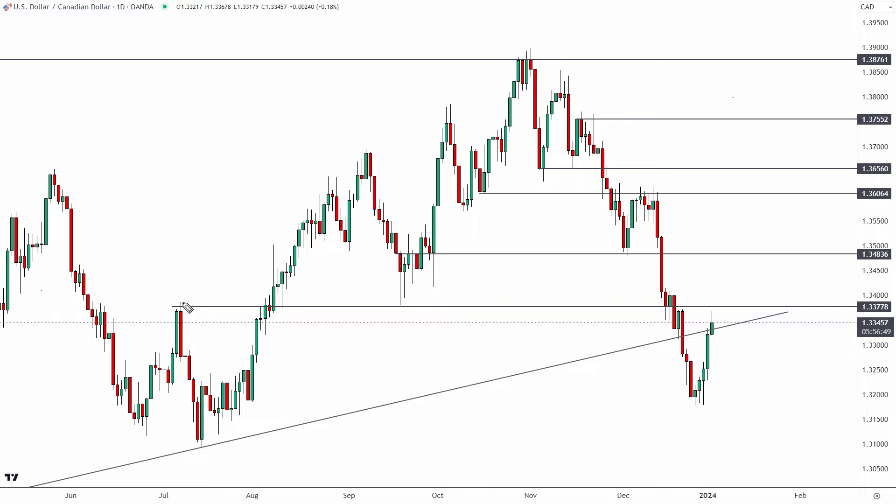
mouse_move(699, 306)
mouse_down()
mouse_move(744, 332)
mouse_move(688, 307)
mouse_move(719, 309)
mouse_move(769, 405)
mouse_move(680, 406)
mouse_up()
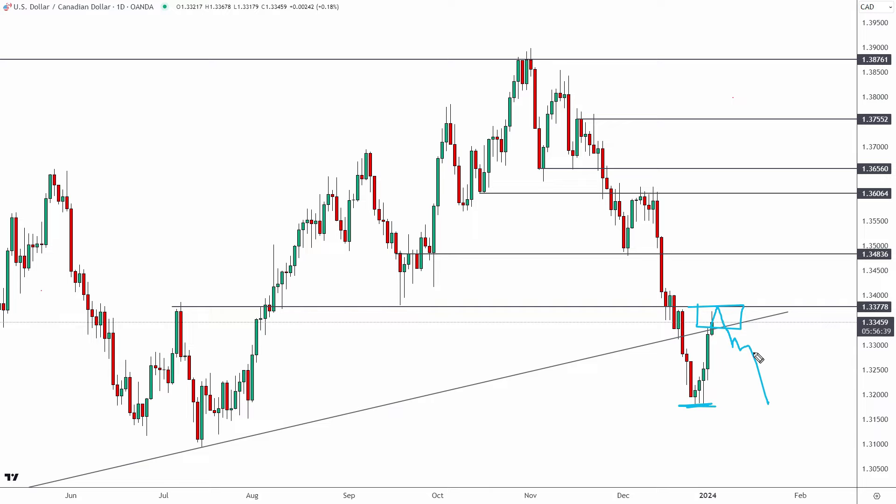
- Undo the existing marks, try a box on the latest candle at the trendline, then undo it
key(ctrl+z)
key(ctrl+z)
key(ctrl+z)
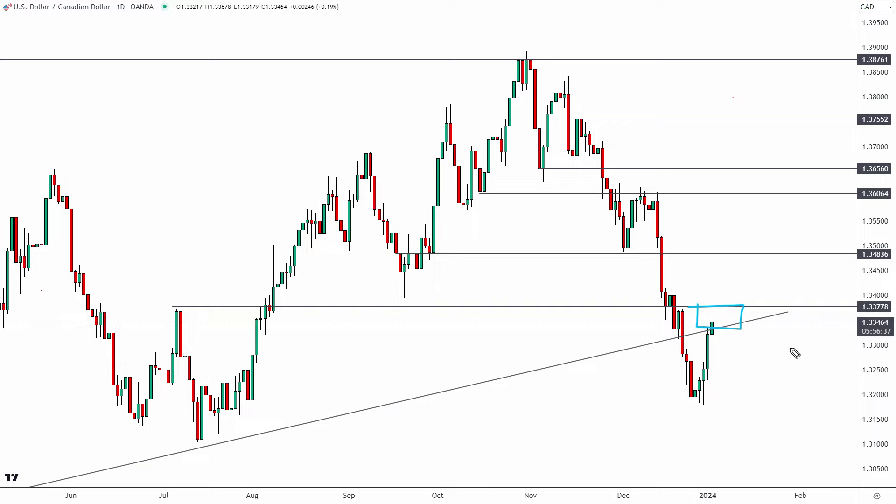
key(ctrl+z)
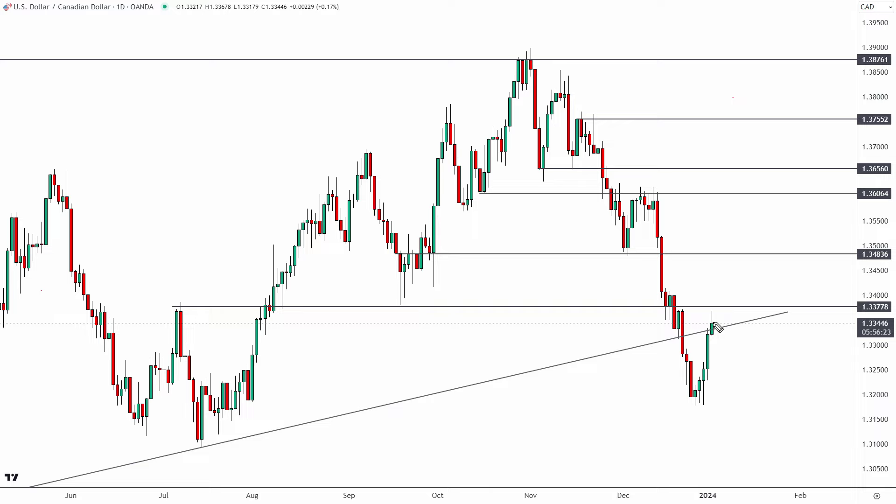
mouse_move(700, 307)
mouse_down()
mouse_move(701, 333)
mouse_move(730, 332)
mouse_move(711, 309)
mouse_up()
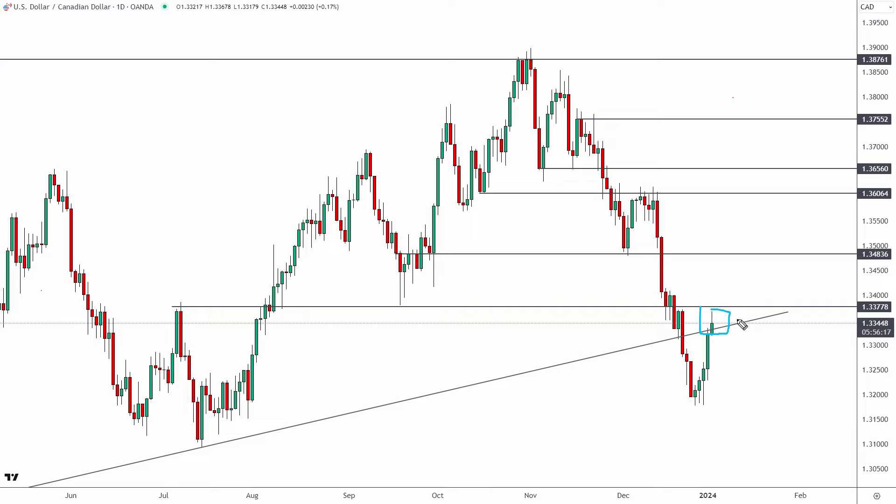
key(ctrl+z)
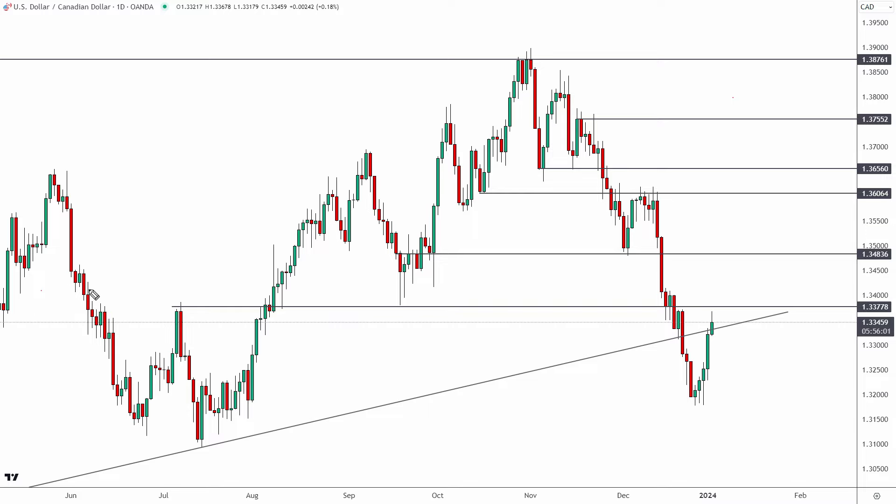
- Zoom and stretch the price scale, then begin circling the mid-July trendline low
scroll(176, 150, left, 3)
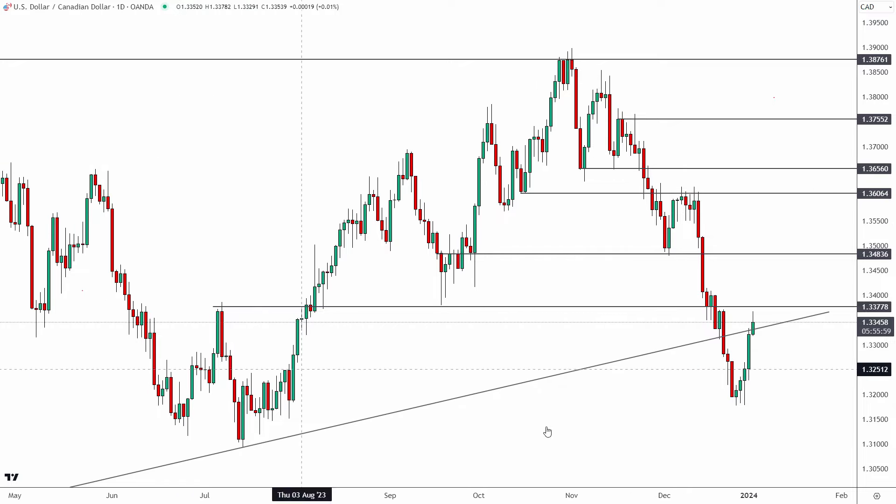
scroll(703, 483, up, 4)
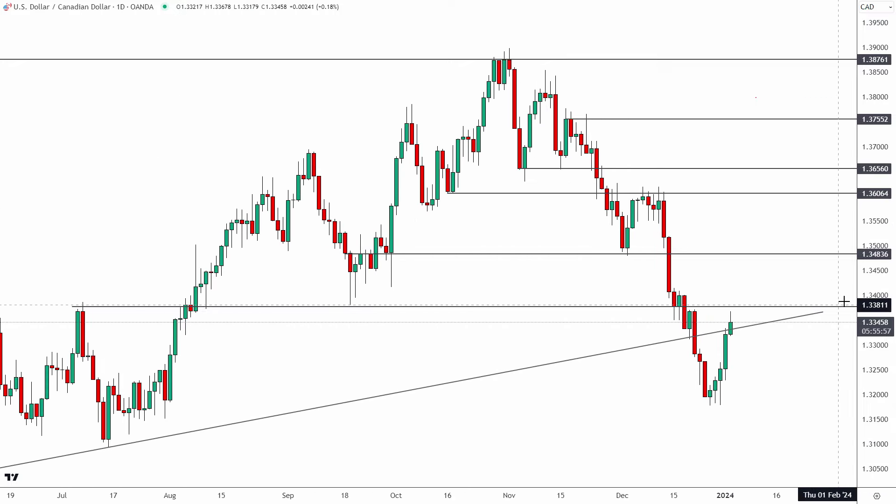
drag(857, 301, 749, 200)
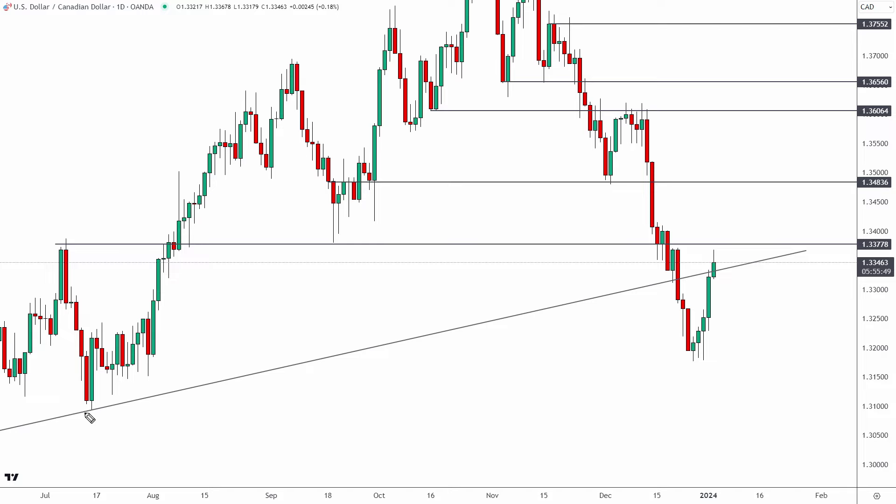
mouse_move(79, 417)
mouse_down()
mouse_move(111, 409)
mouse_move(79, 415)
mouse_up()
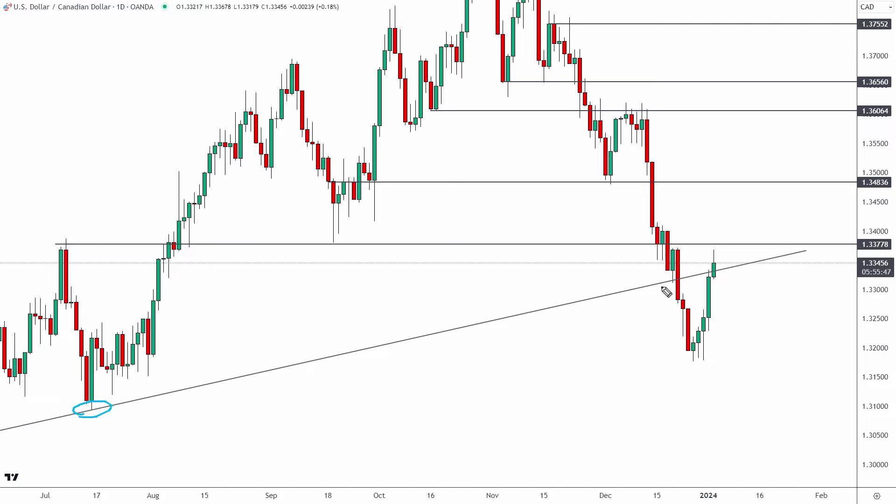
- Circle the mid-December break and box the latest retest candle below 1.33778
mouse_move(662, 287)
mouse_down()
mouse_move(684, 271)
mouse_move(672, 286)
mouse_up()
drag(710, 275, 748, 264)
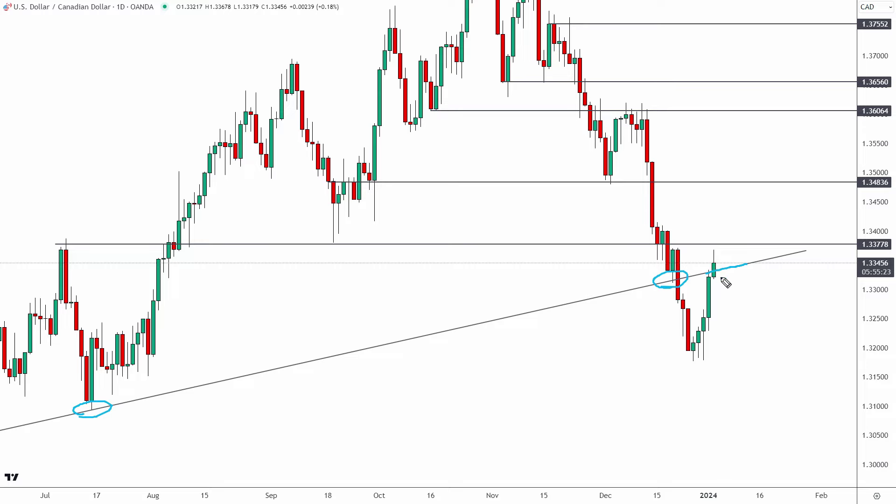
mouse_move(707, 250)
mouse_down()
mouse_move(706, 268)
mouse_move(708, 245)
mouse_up()
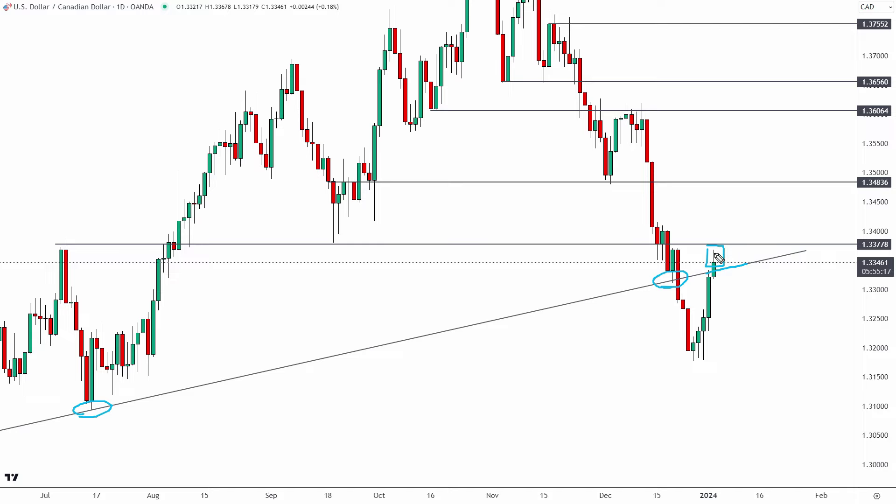